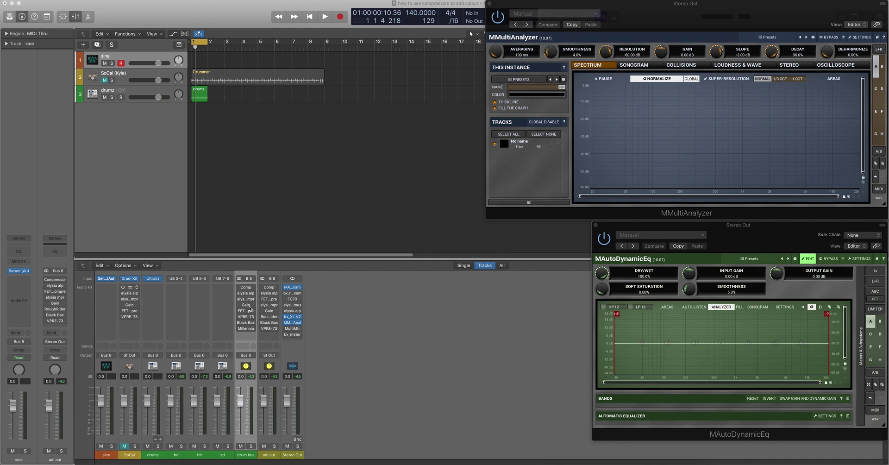
Open the adi out Compressor, move its window aside over the mixer, and select the drumz track.
left_click(272, 289)
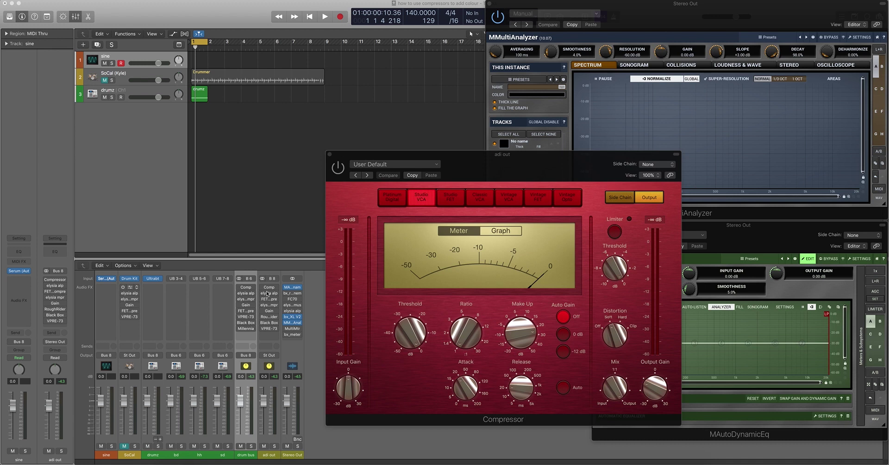
left_click_drag(510, 170, 456, 87)
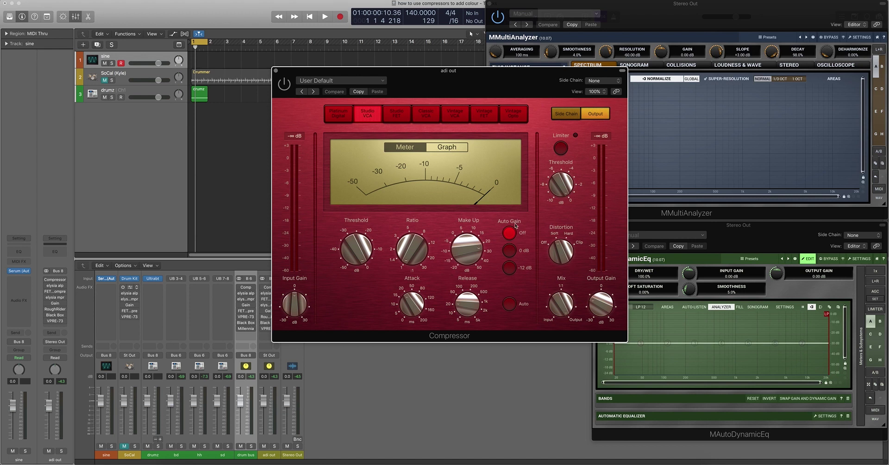
mouse_move(457, 263)
left_click_drag(441, 87, 518, 79)
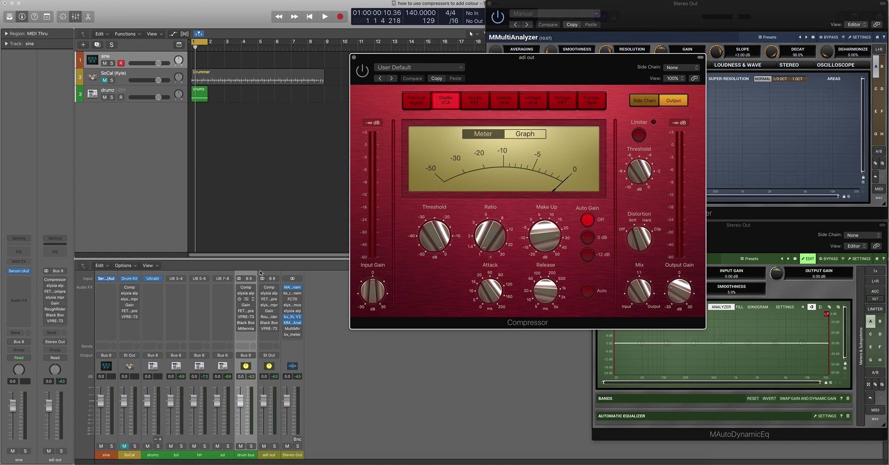
left_click(167, 90)
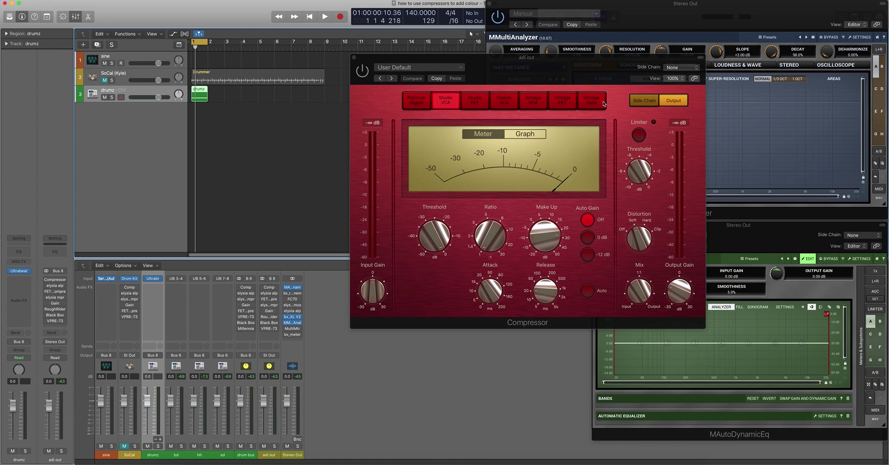
Move the Compressor window to the top-left off the analyzer, start playback, and select the sine track.
left_click_drag(556, 74, 336, 10)
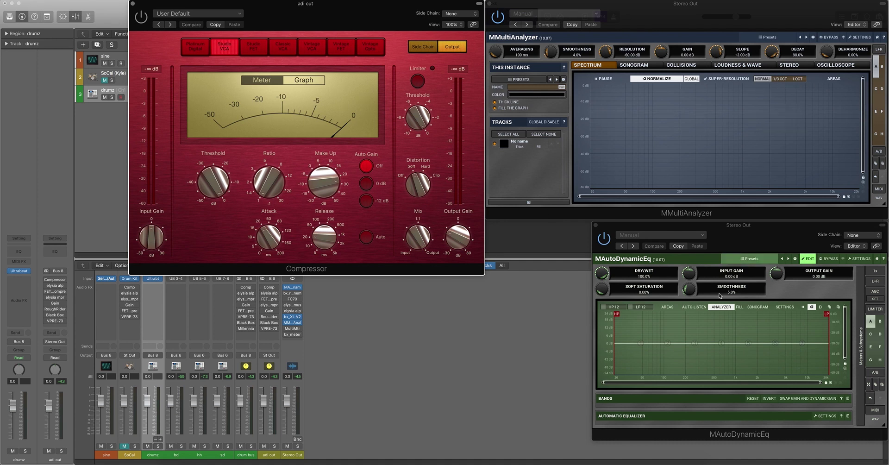
key("space")
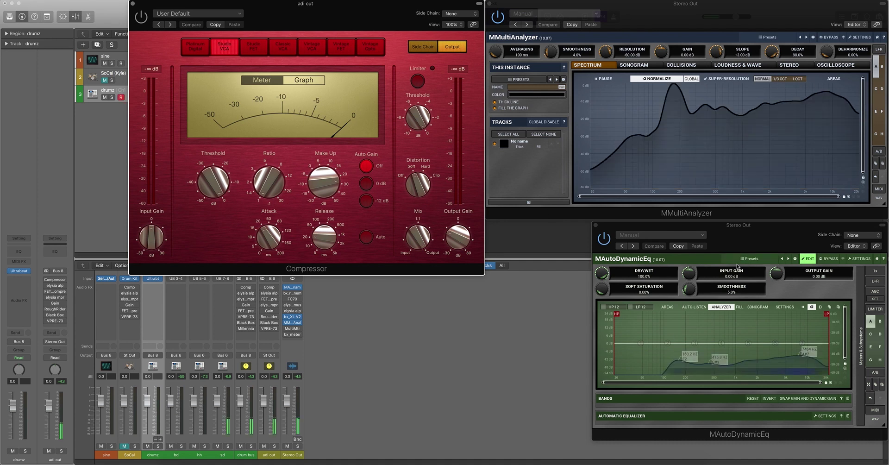
left_click(122, 56)
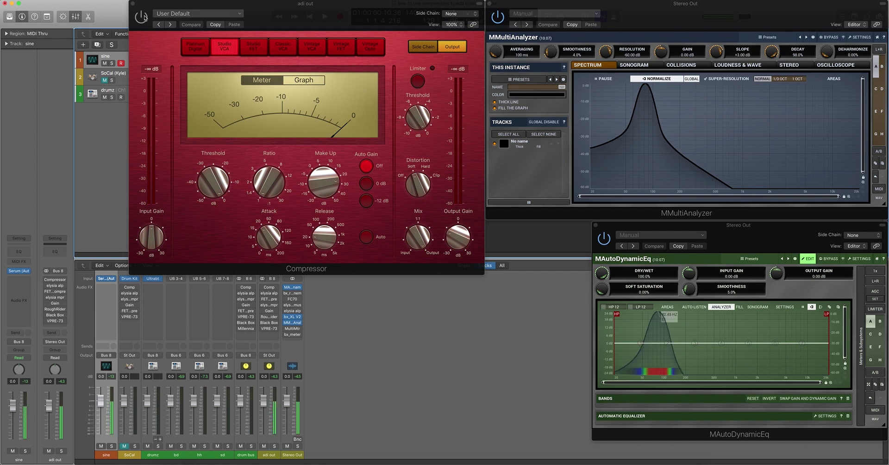
left_click(177, 31)
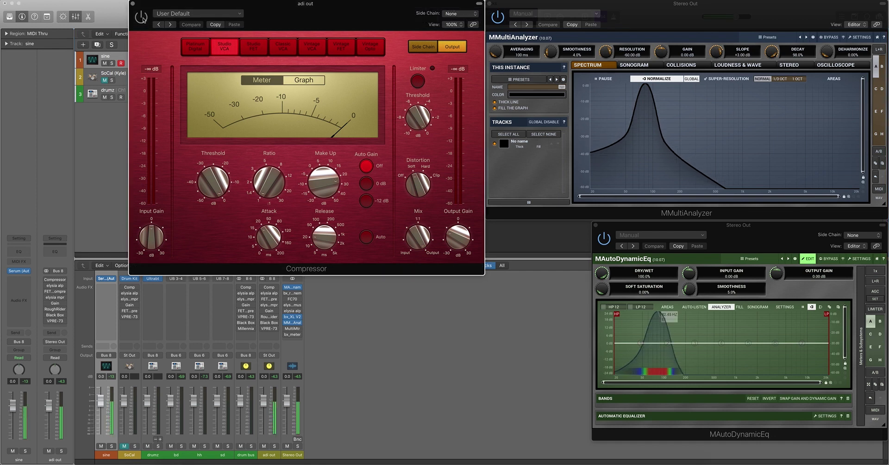
left_click(418, 81)
left_click(417, 81)
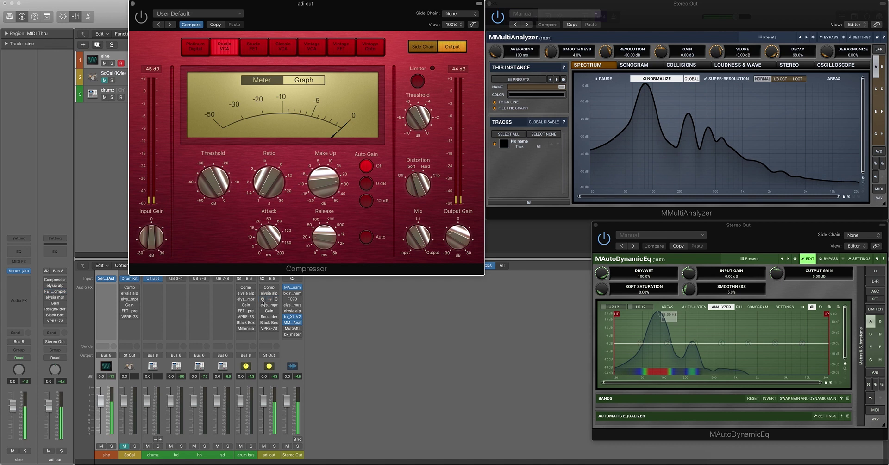
left_click_drag(262, 304, 259, 311)
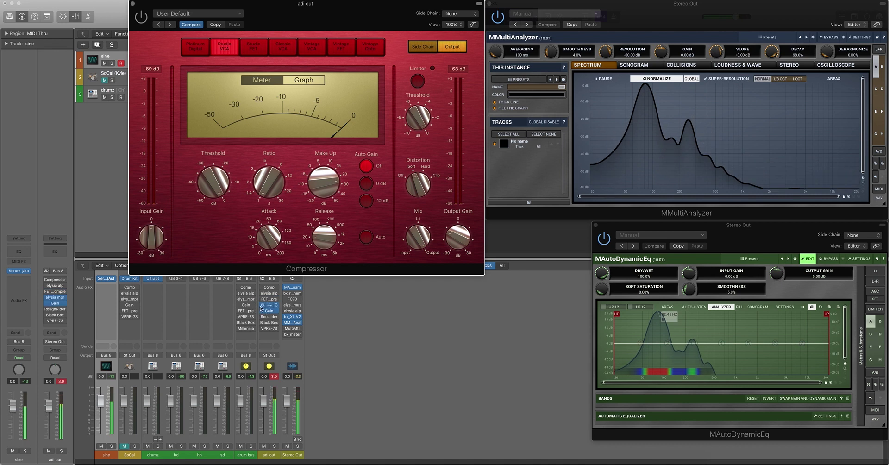
left_click(264, 318)
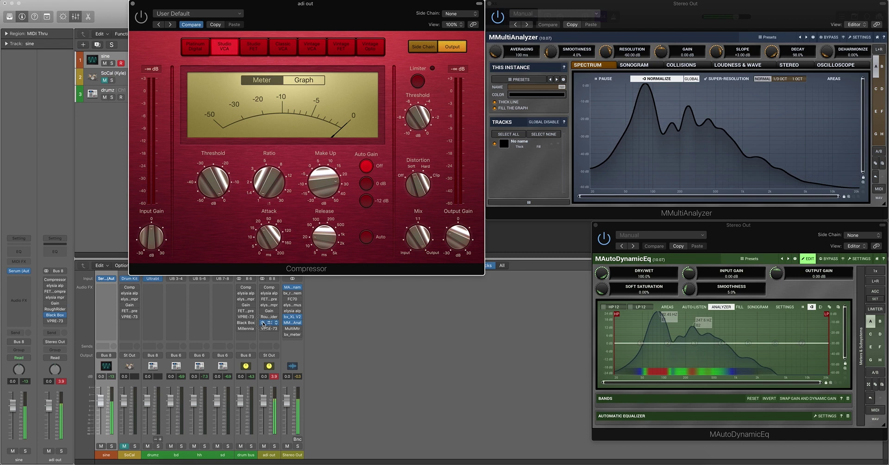
left_click(264, 329)
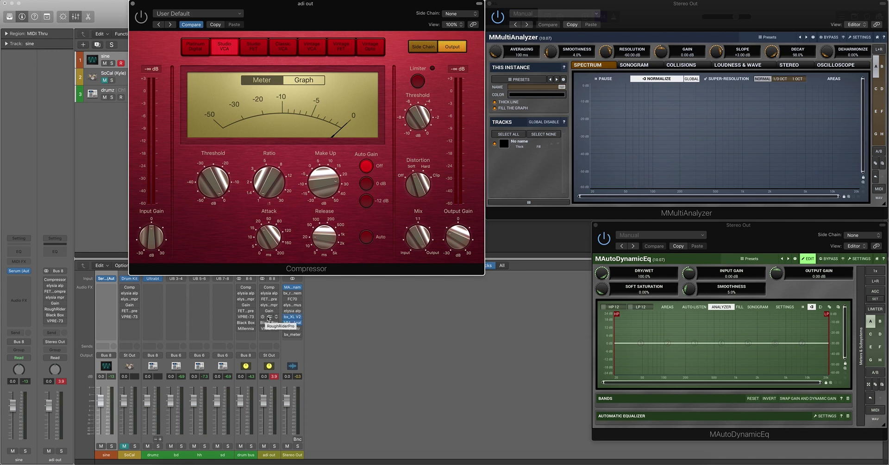
left_click(267, 319)
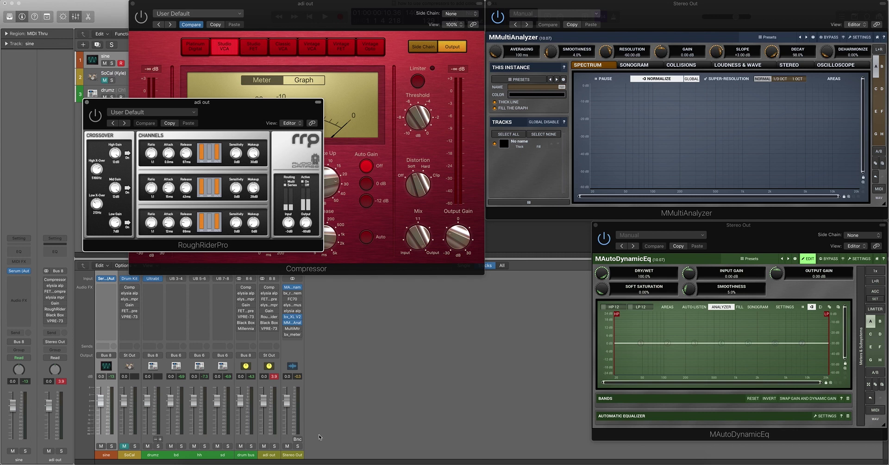
left_click(96, 120)
left_click(97, 120)
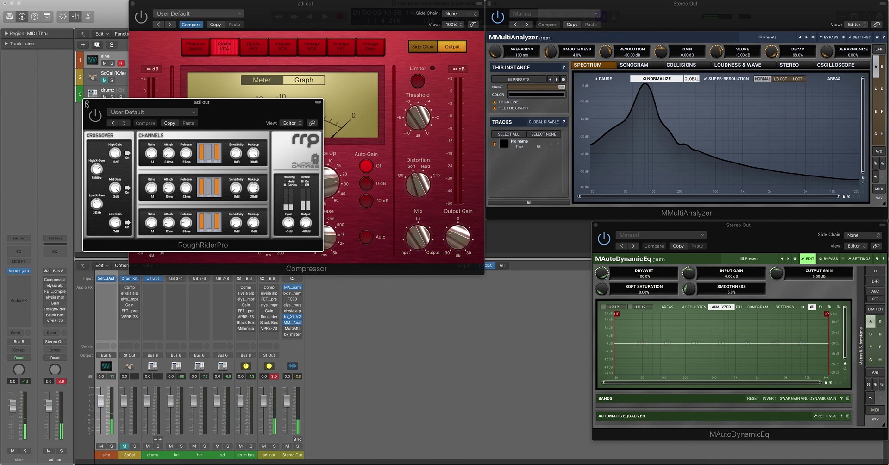
left_click(86, 102)
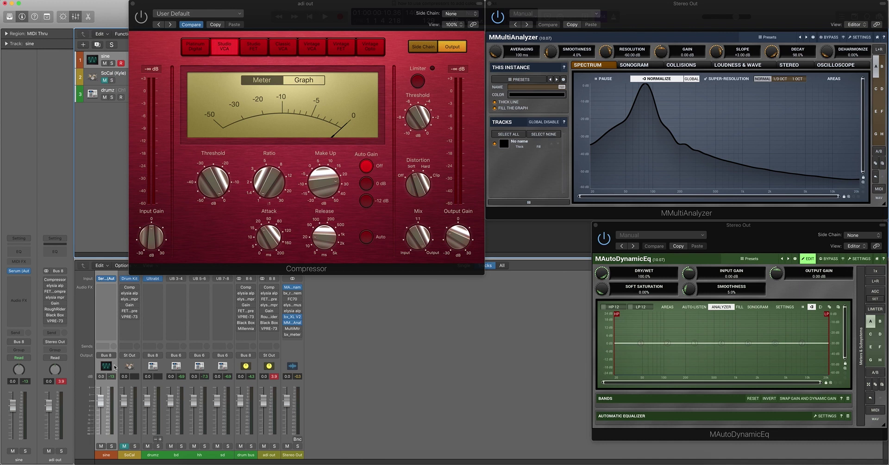
left_click(269, 287)
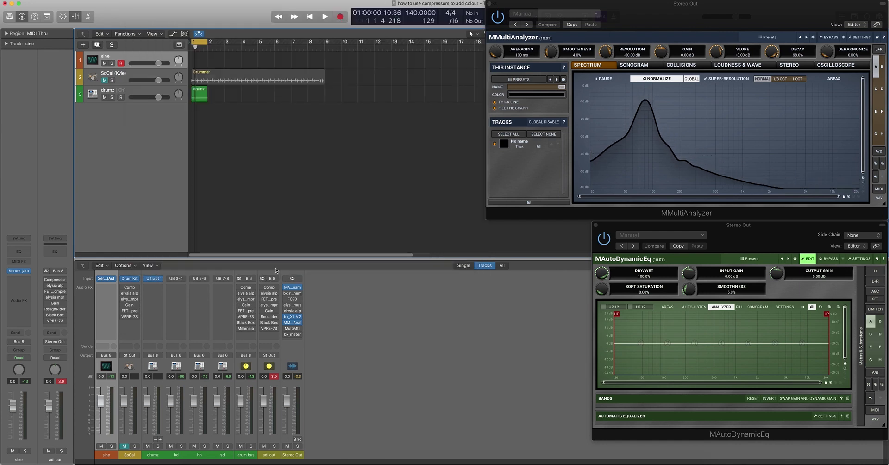
While playing, step through adi out's inserts (mpressor, Gain, Black Box, VPRE-73), then stop and replay from near the start.
key("space")
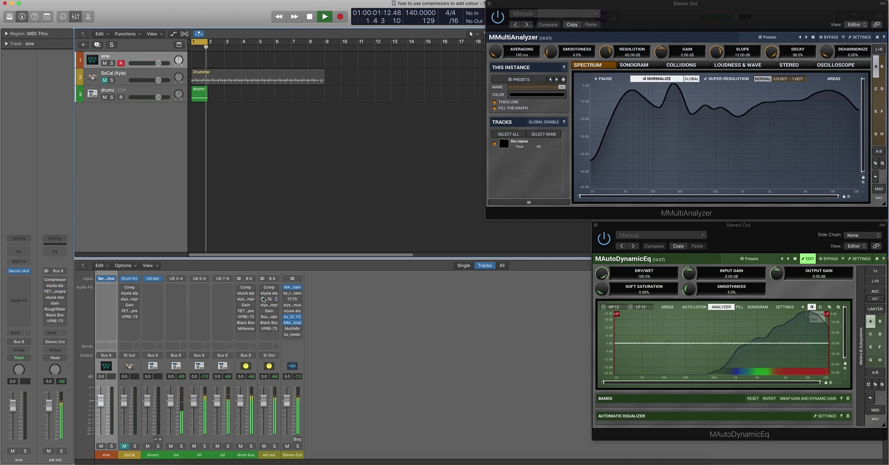
left_click(263, 308)
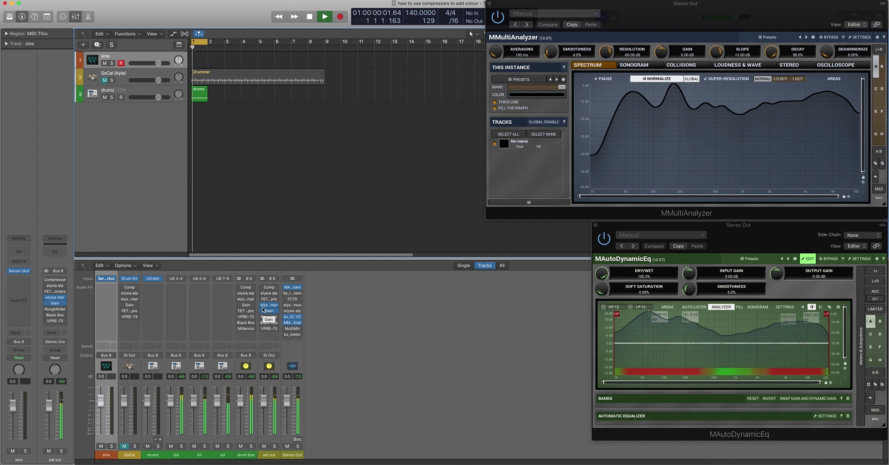
left_click(263, 310)
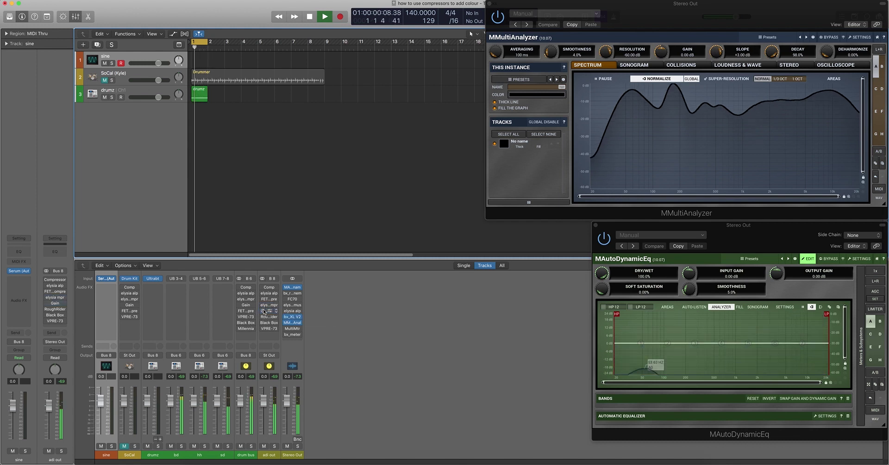
left_click(263, 323)
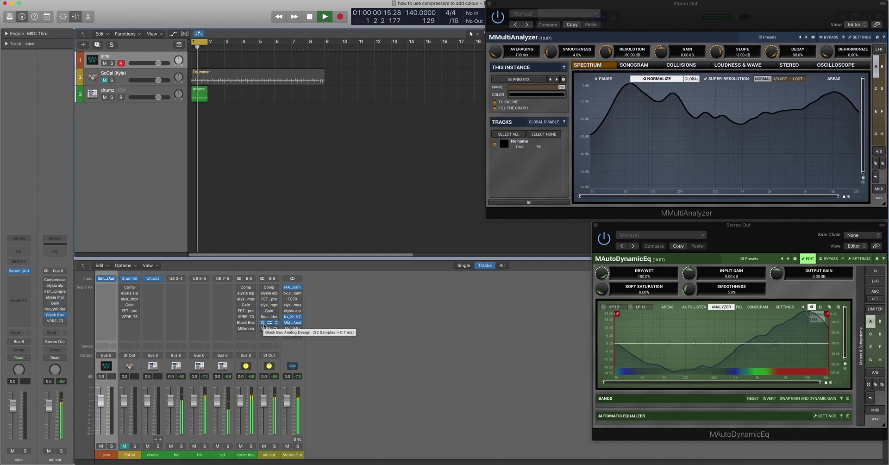
left_click(263, 329)
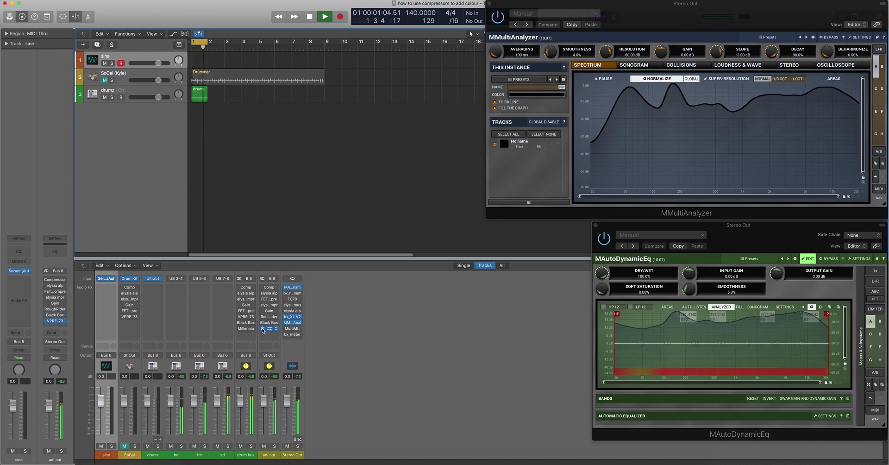
left_click(356, 331)
key("space")
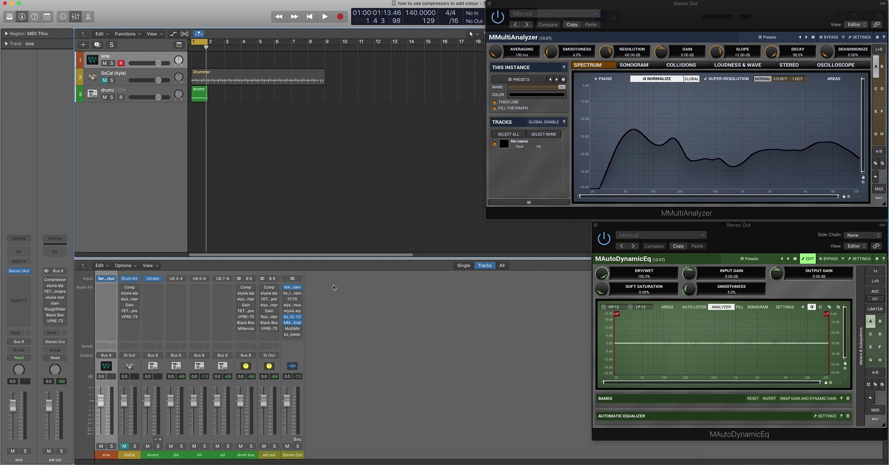
key("Return")
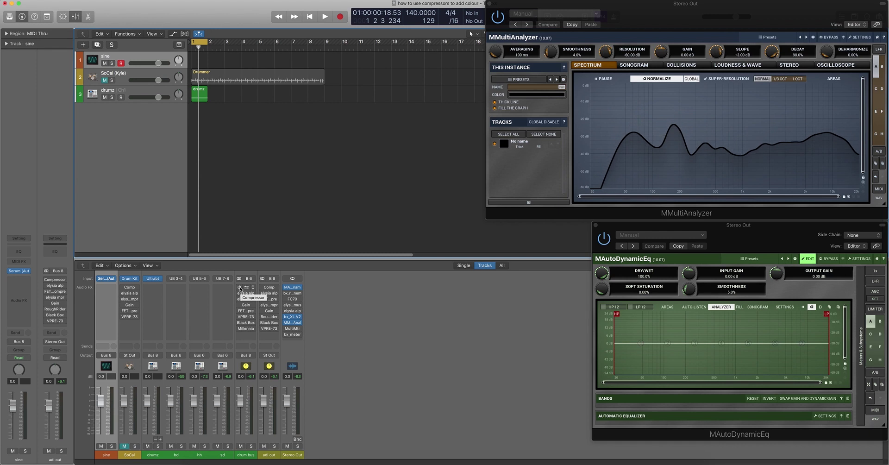
Play and stop the project, then bring up the drum bus channel's Compressor.
key("space")
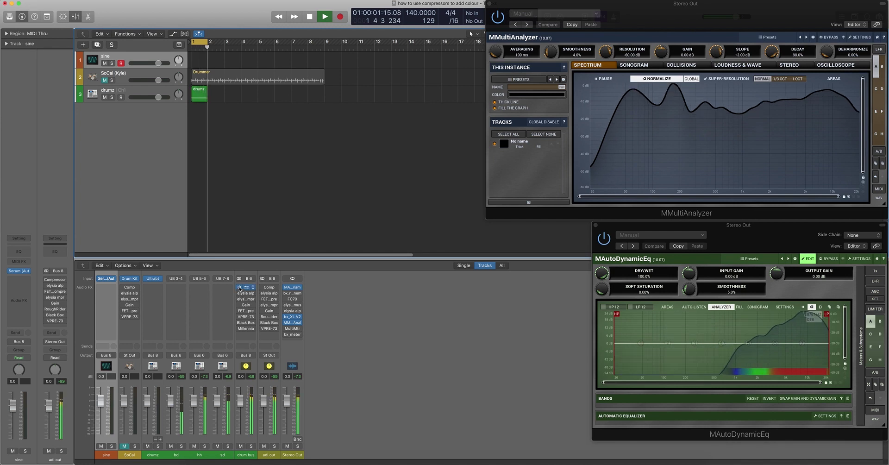
key("space")
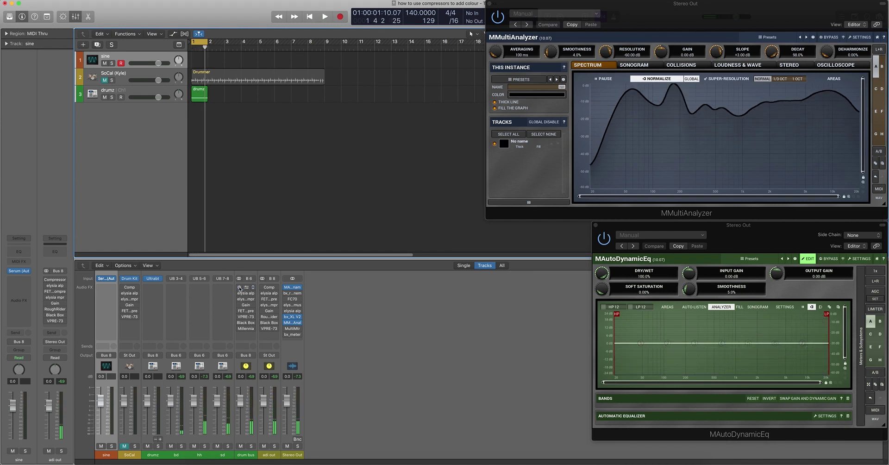
left_click(246, 288)
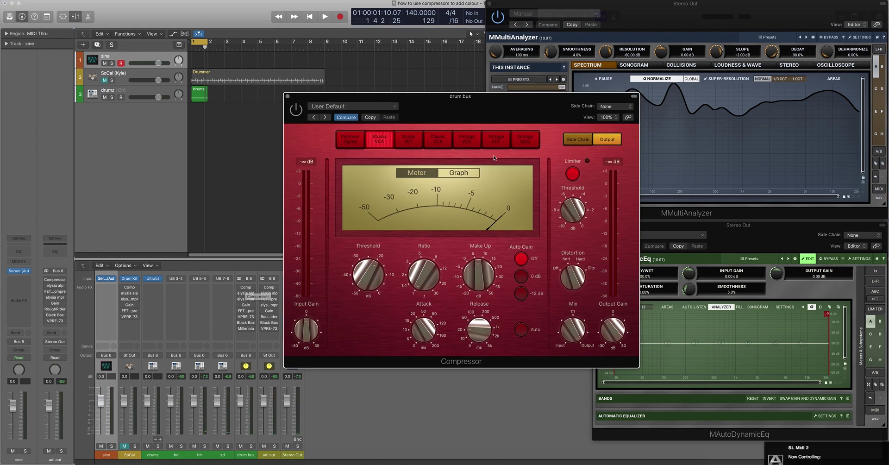
During playback, toggle the drum bus limiter off and back on, nudge make-up gain up, then close the Compressor.
key("space")
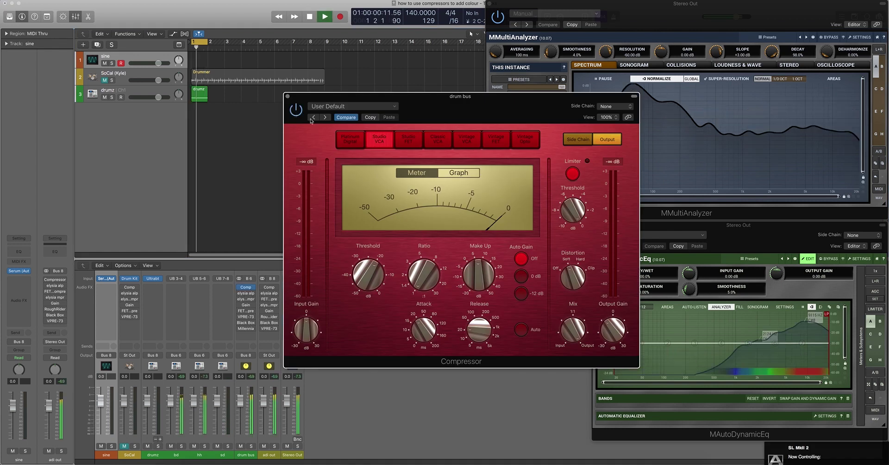
left_click(573, 173)
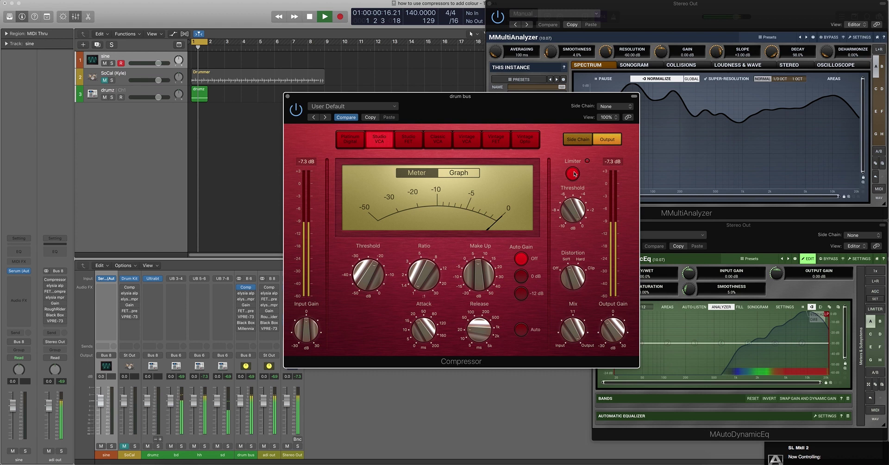
left_click(573, 173)
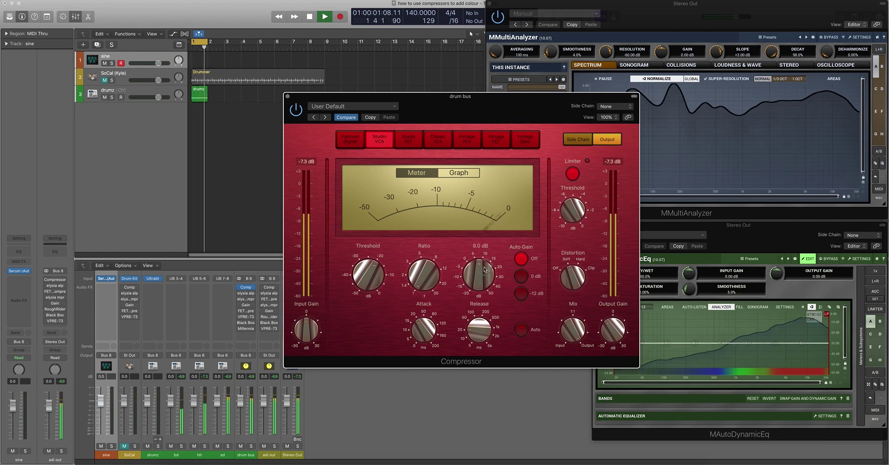
left_click_drag(489, 268, 485, 270)
key("space")
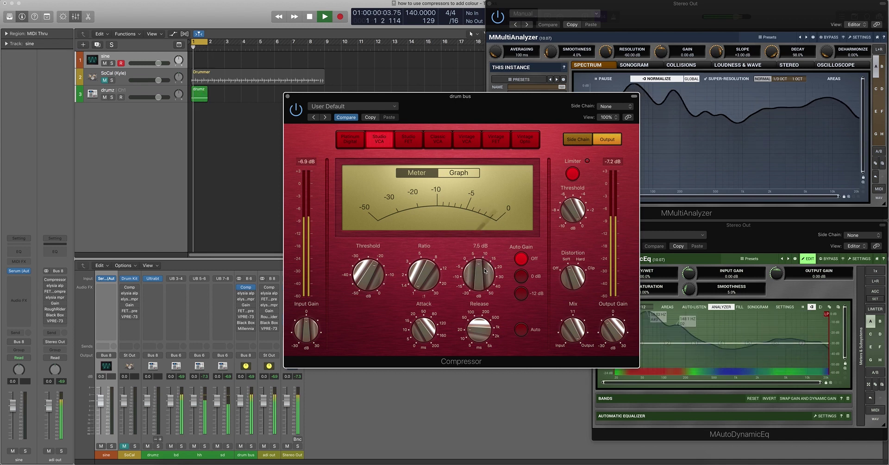
left_click(288, 97)
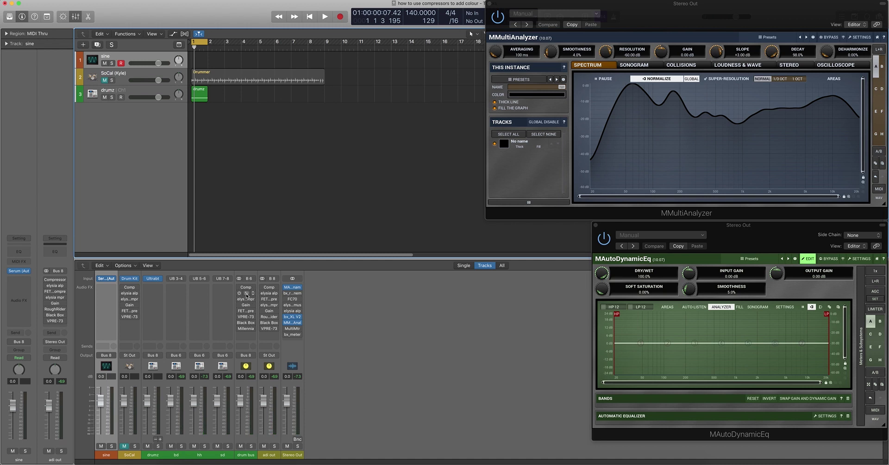
key("space")
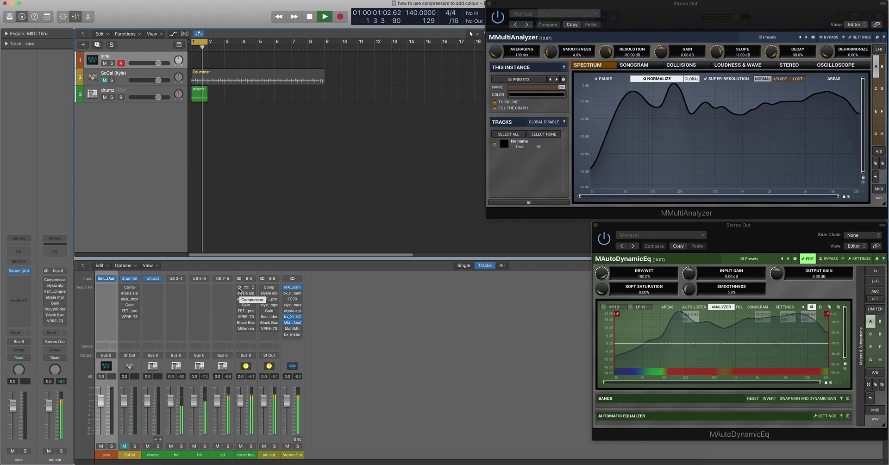
key("space")
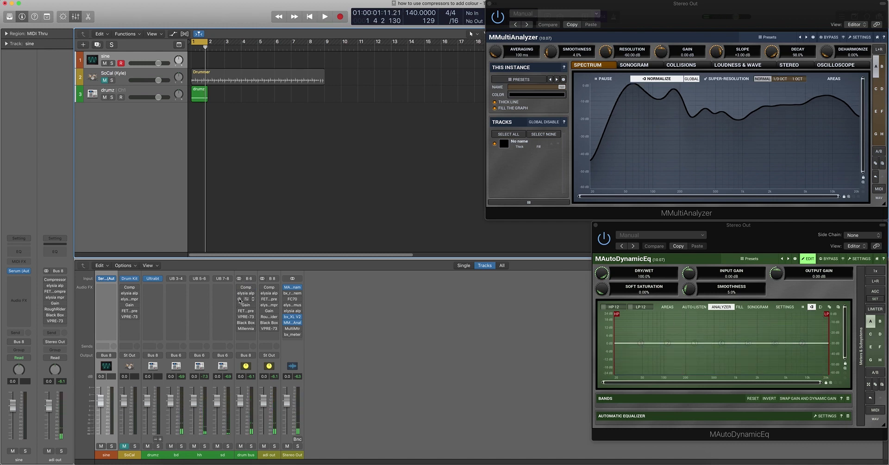
key("space")
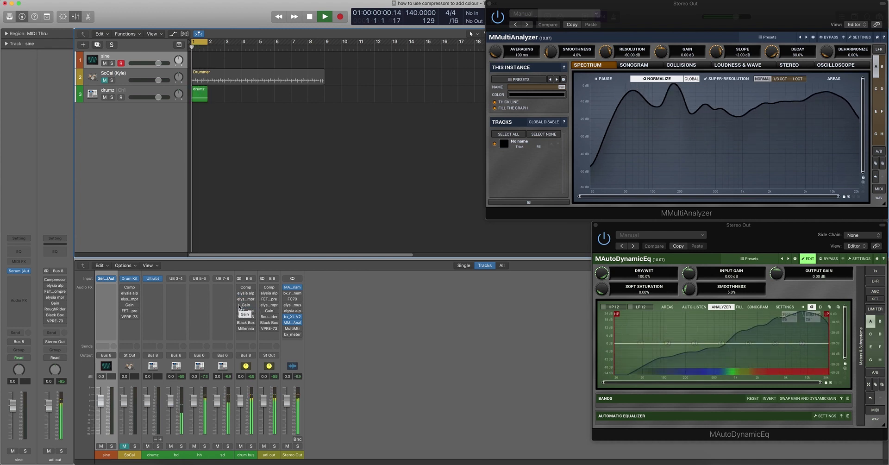
key("space")
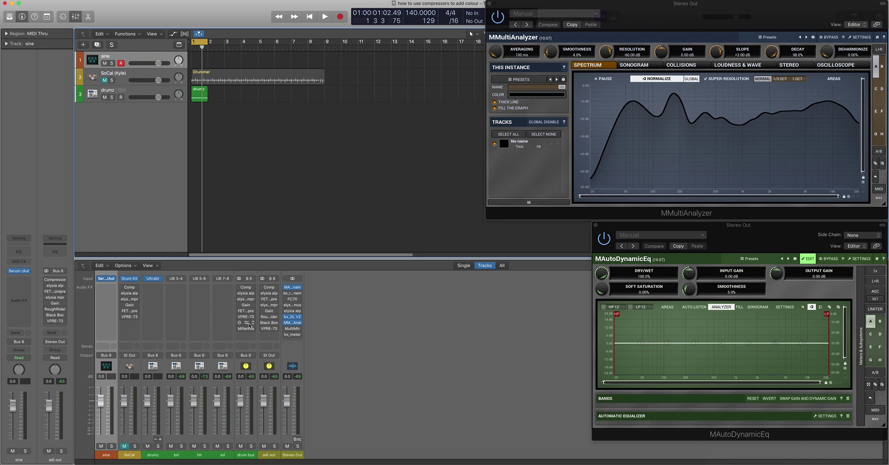
key("space")
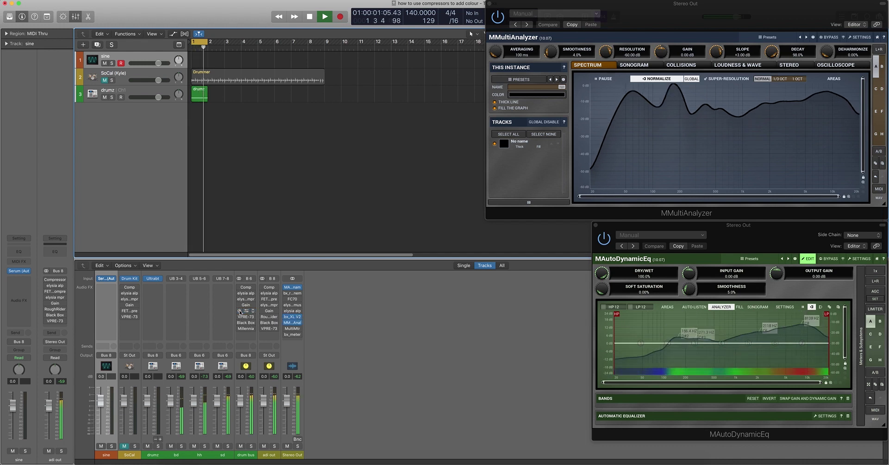
key("space")
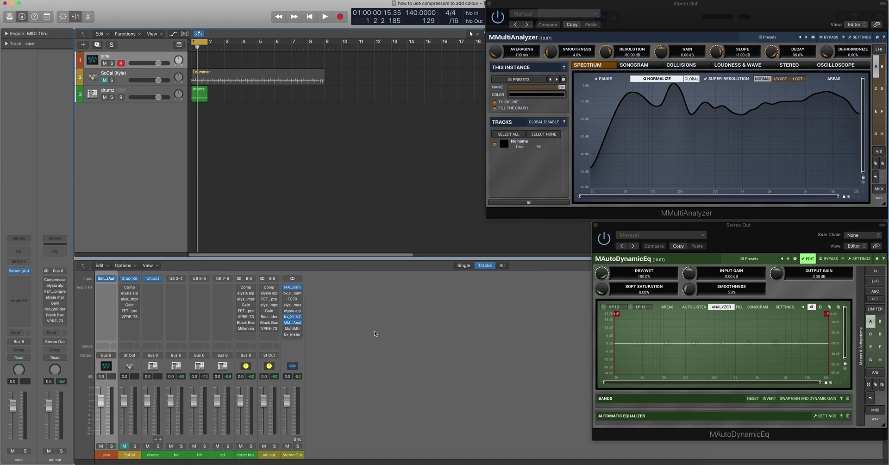
key("space")
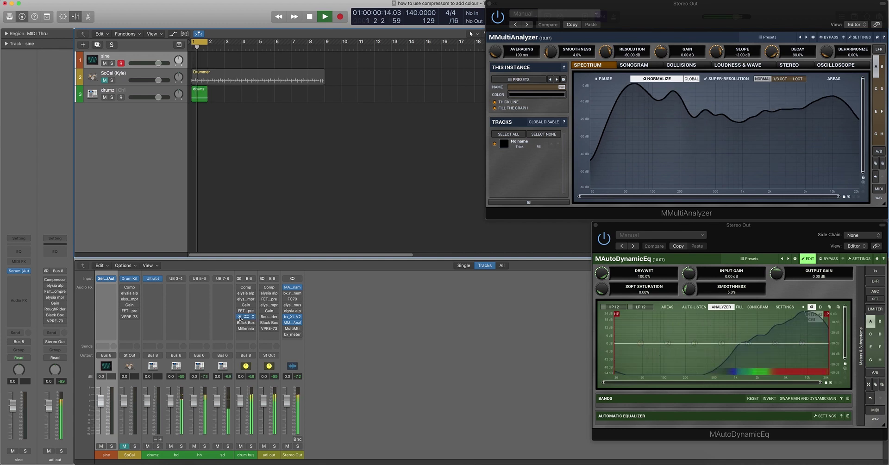
key("Return")
key("Return")
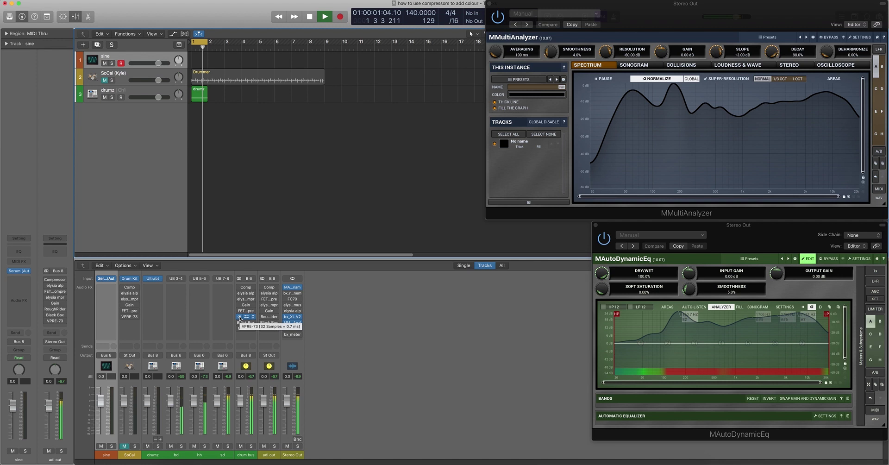
key("space")
left_click(248, 318)
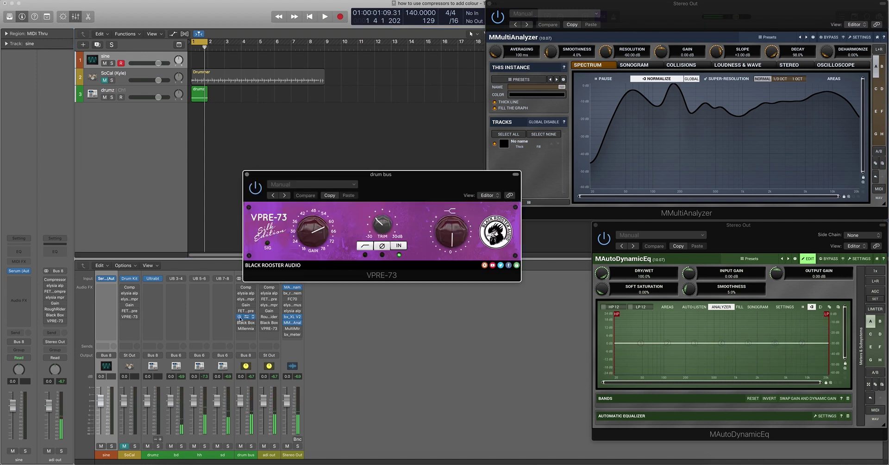
left_click(244, 319)
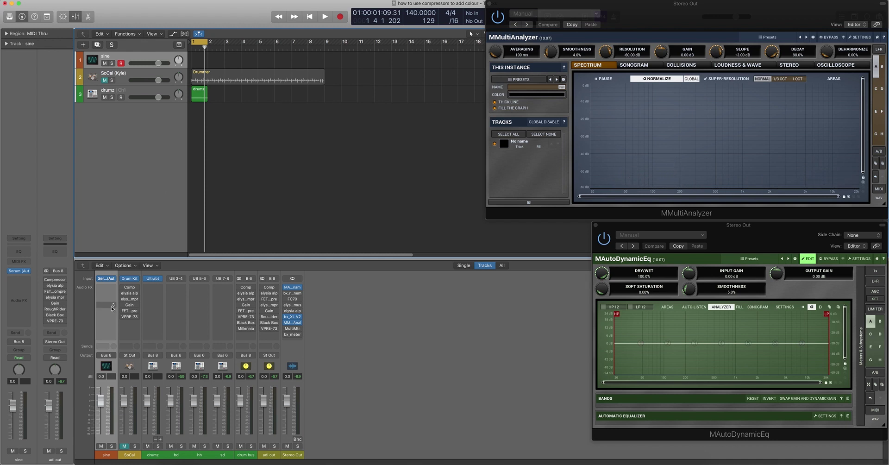
Solo the SoCal drum kit, play it, and open its channel's Compressor.
left_click(135, 446)
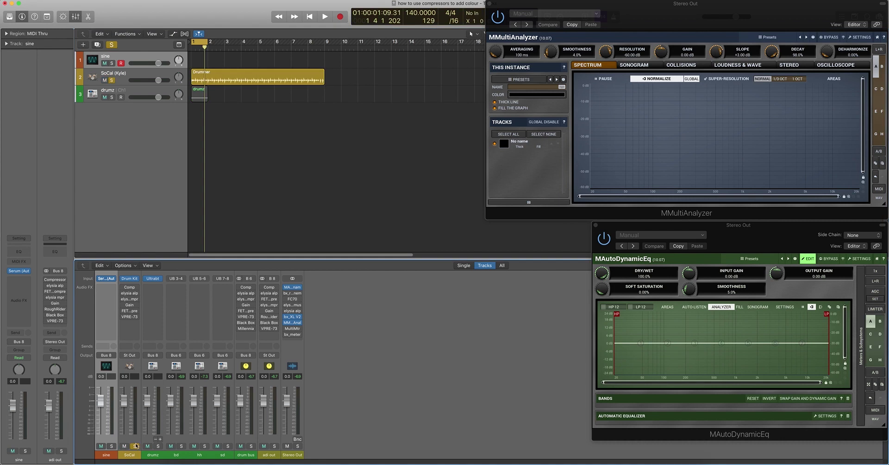
key("space")
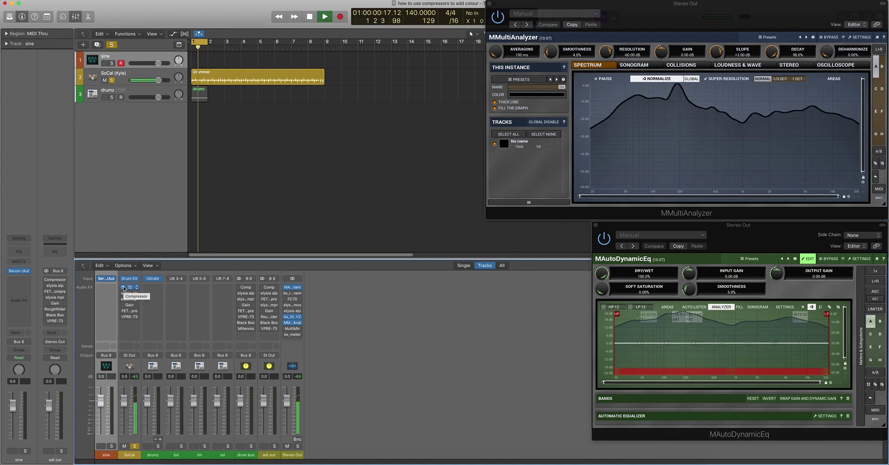
left_click(125, 287)
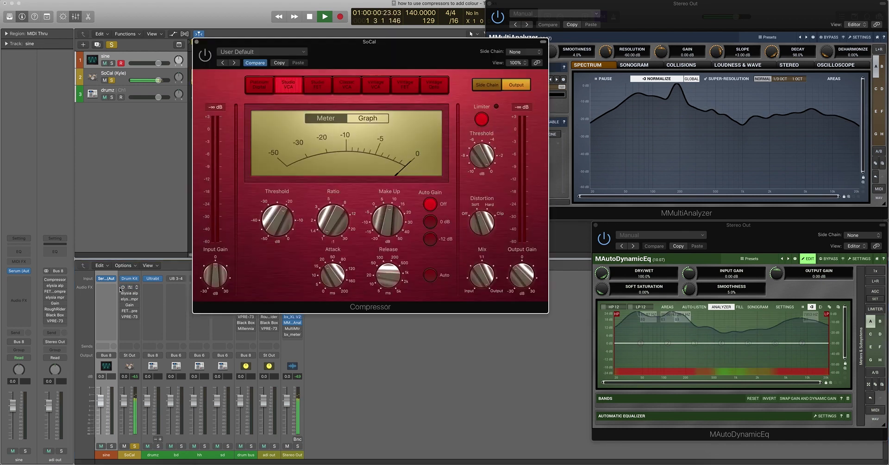
Toggle the limiter and raise the SoCal Compressor's make-up gain to 13.0 dB, then stop playback.
left_click(484, 119)
left_click(485, 119)
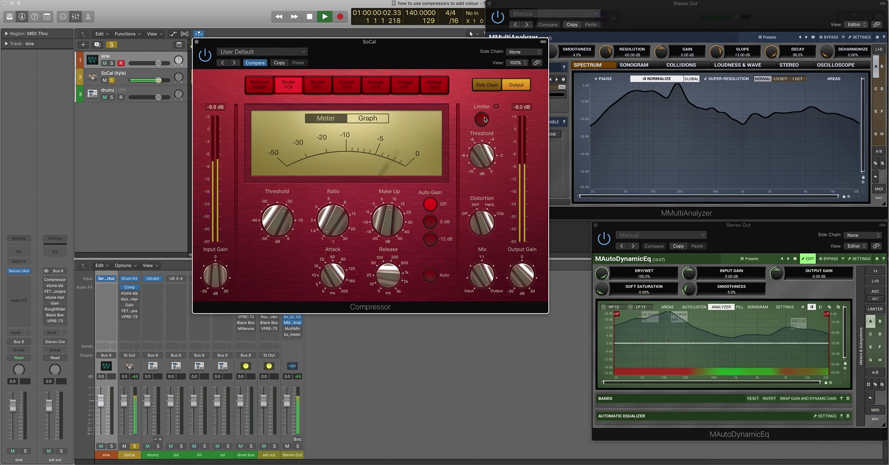
mouse_move(121, 289)
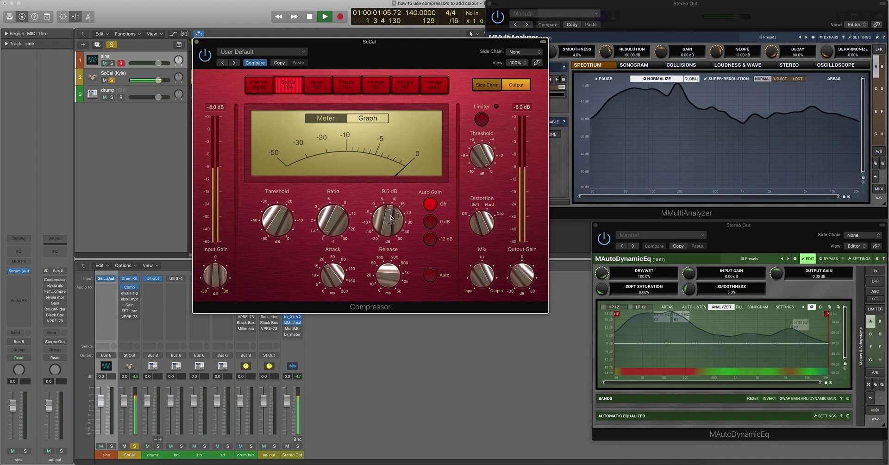
left_click_drag(391, 217, 391, 212)
left_click(482, 119)
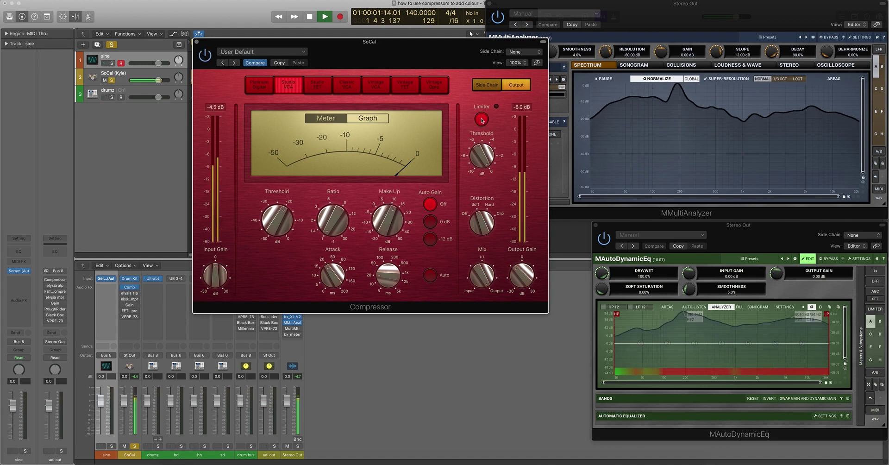
left_click_drag(391, 212, 393, 211)
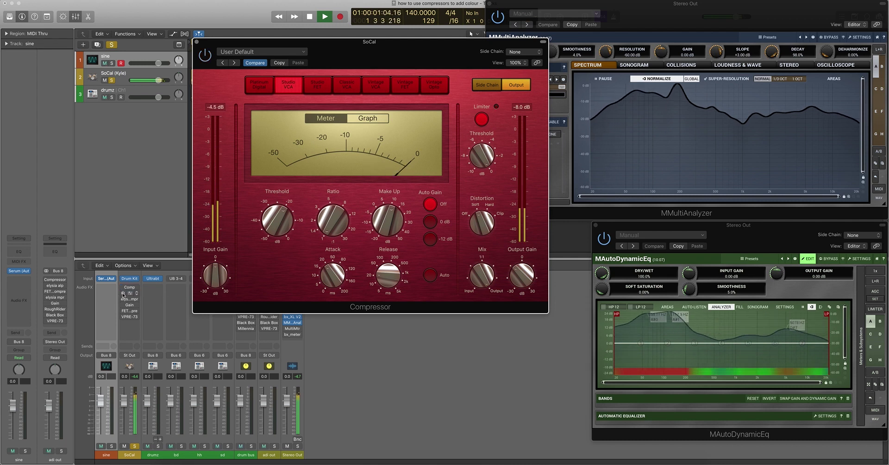
key("space")
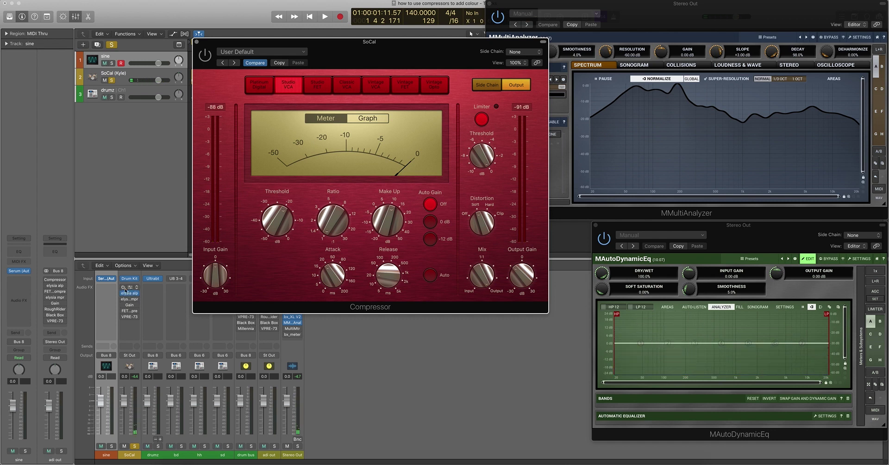
Briefly open and close the elysia alpha master, then switch on the SoCal Compressor's limiter during playback and close it.
left_click(131, 294)
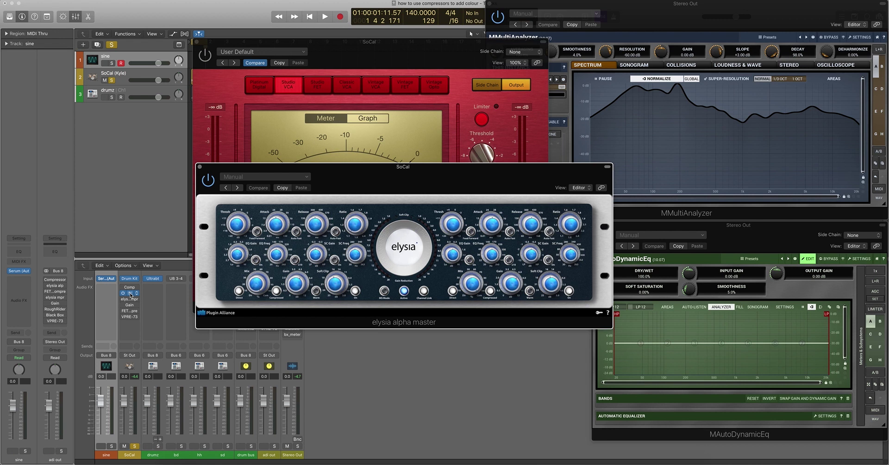
left_click(130, 294)
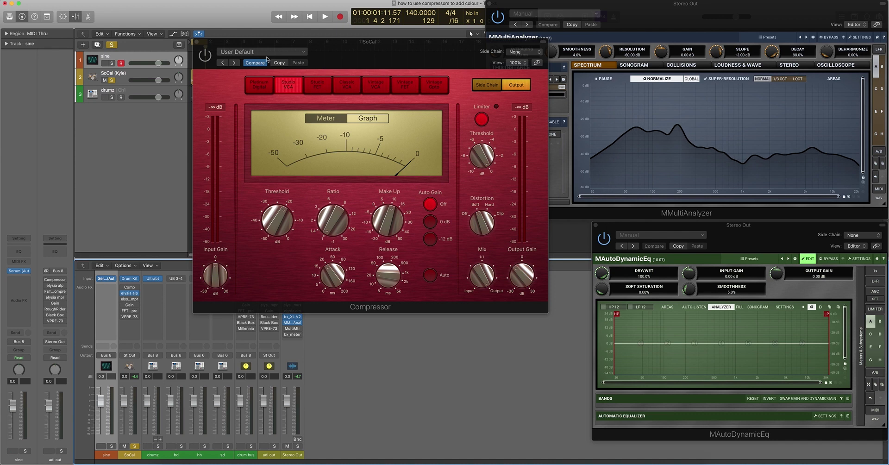
key("space")
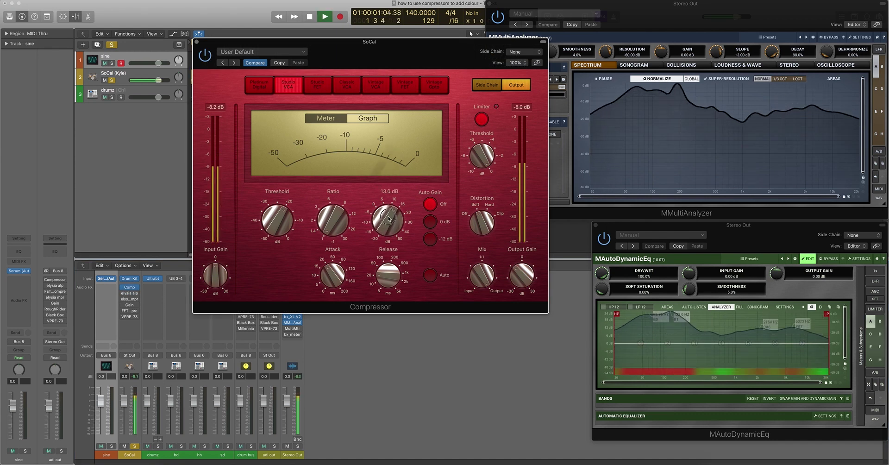
mouse_move(399, 216)
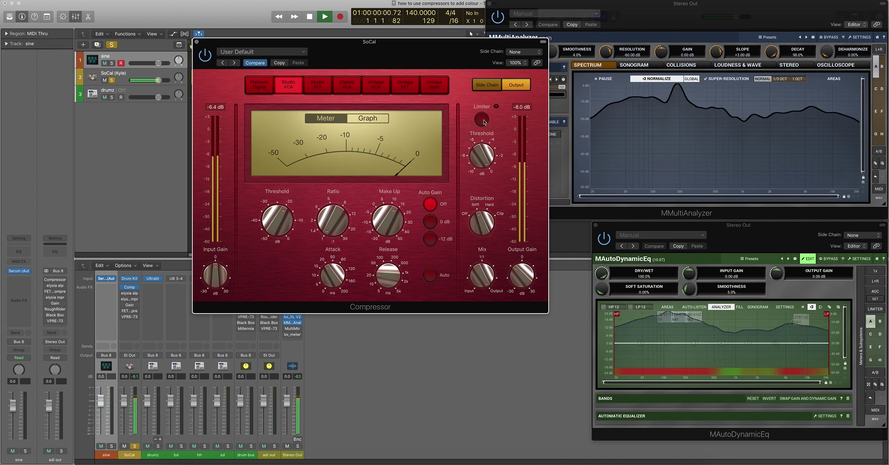
left_click(483, 120)
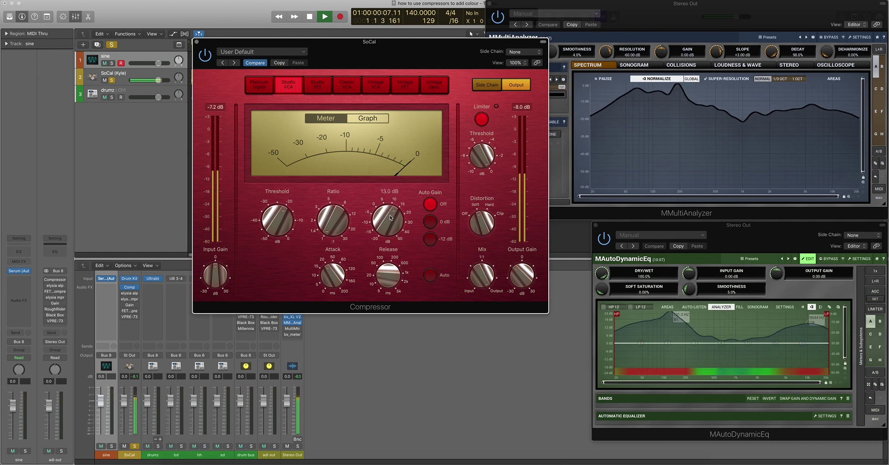
mouse_move(123, 294)
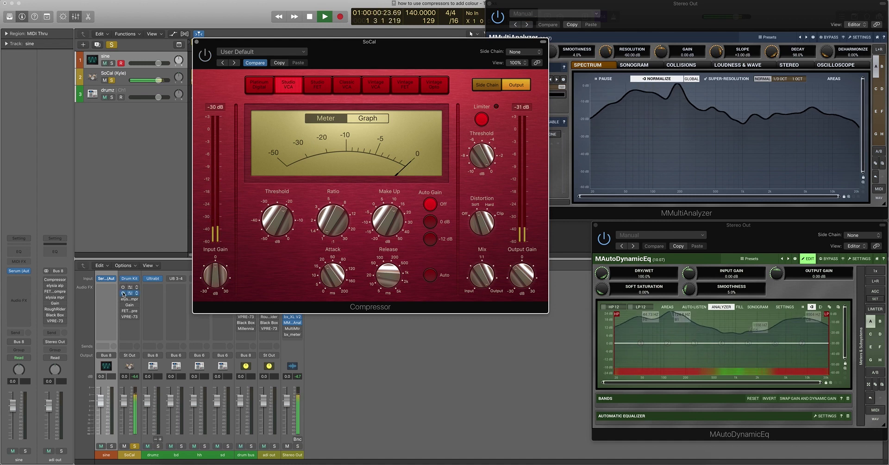
key("space")
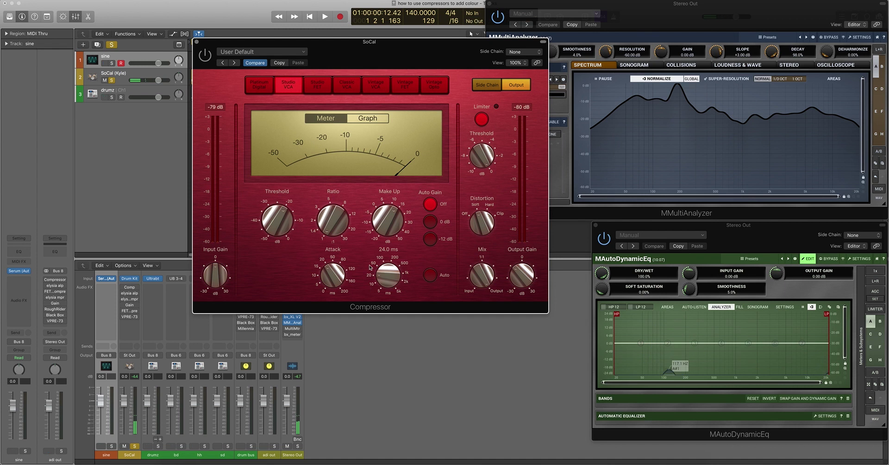
left_click(196, 42)
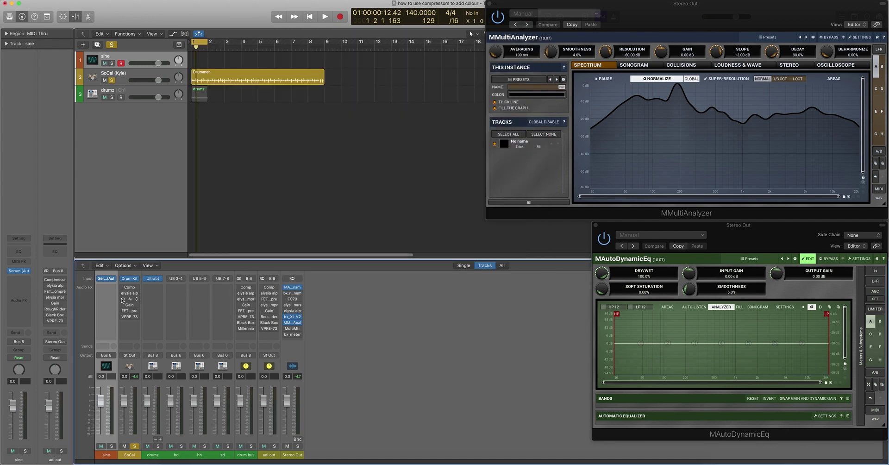
Play and stop the drums, restart playback, and open the SoCal channel's Softube FET Compressor.
key("space")
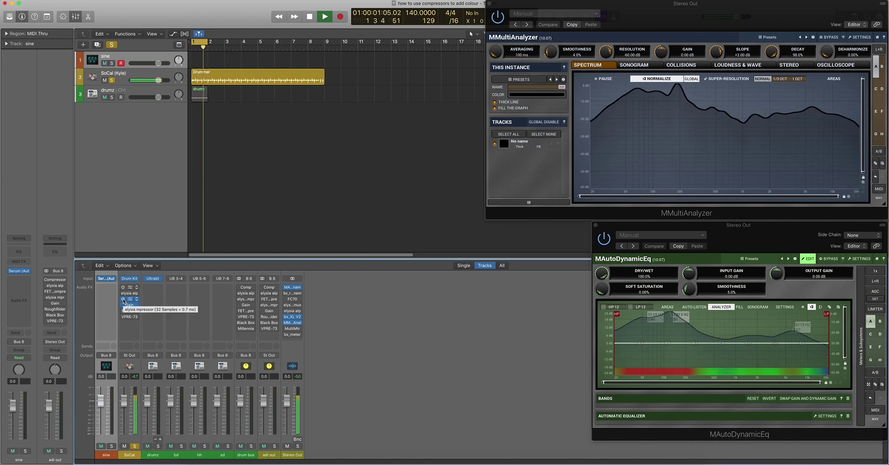
key("space")
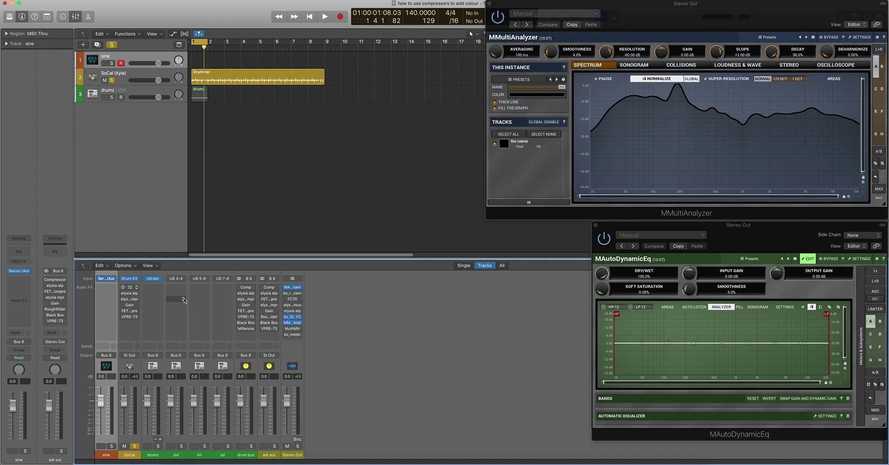
mouse_move(122, 313)
key("space")
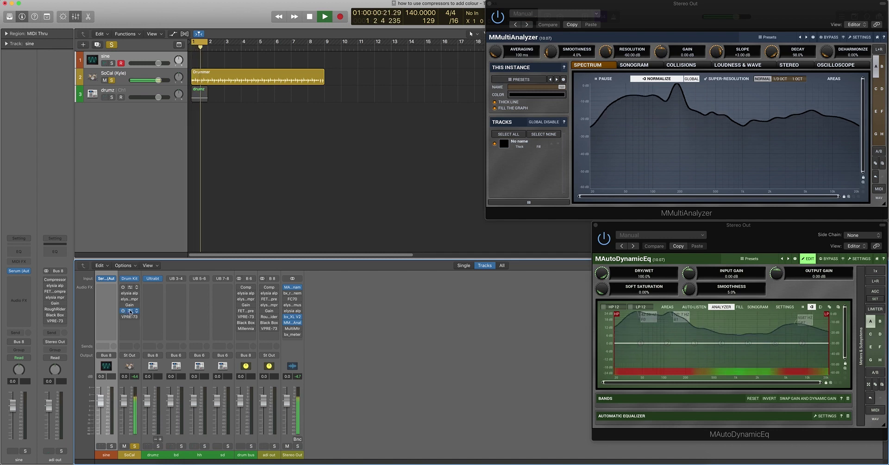
left_click(129, 311)
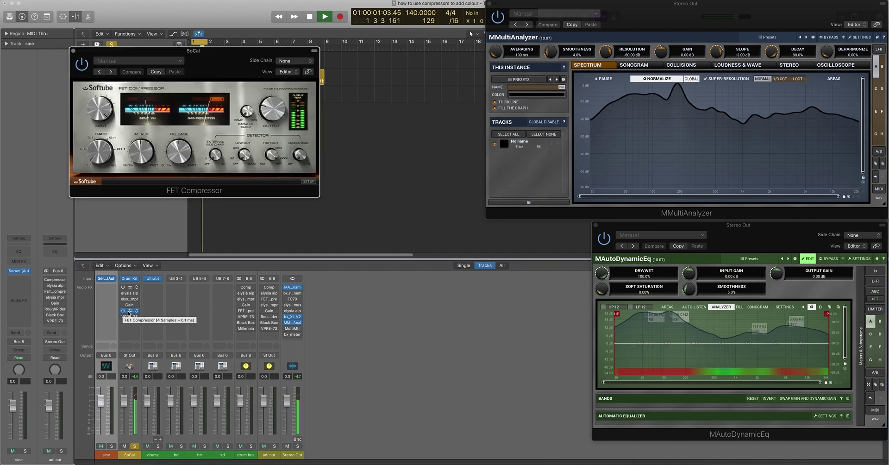
Restart playback, bypass the SoCal FET Compressor, and toggle the VPRE-73 preamp's bypass.
key("space")
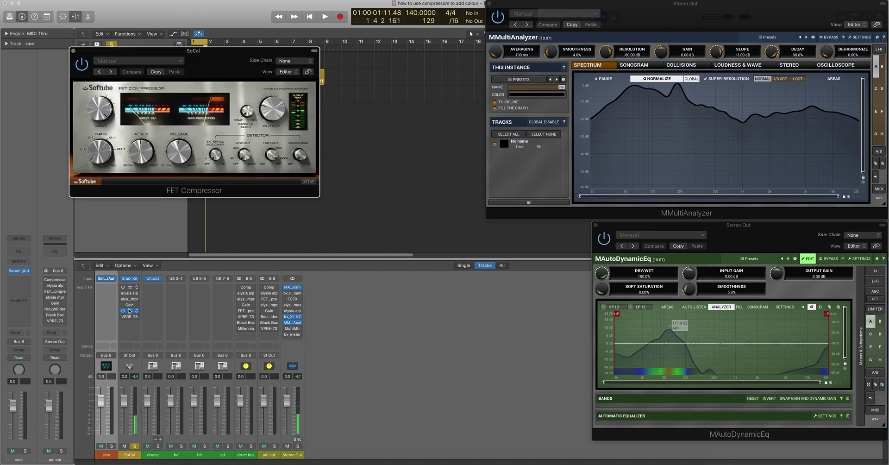
key("space")
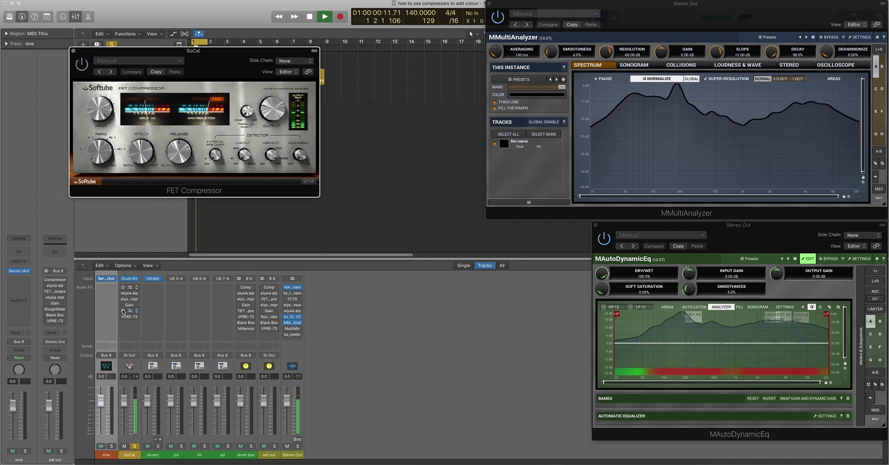
left_click(122, 311)
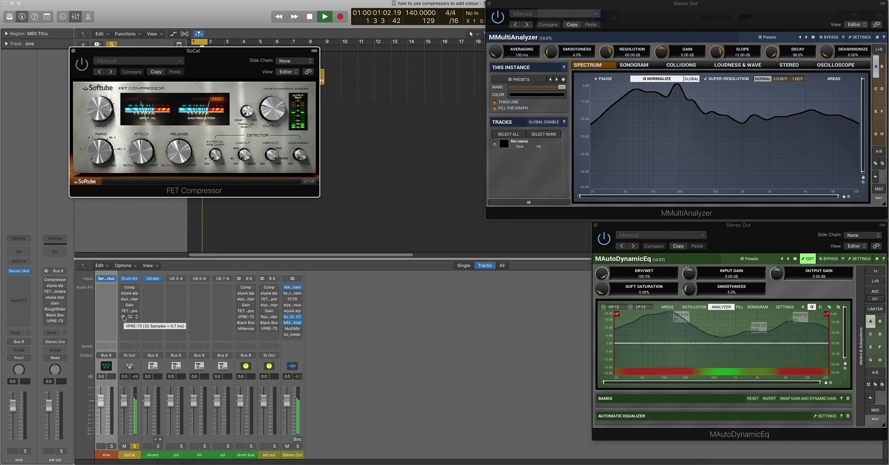
left_click(123, 317)
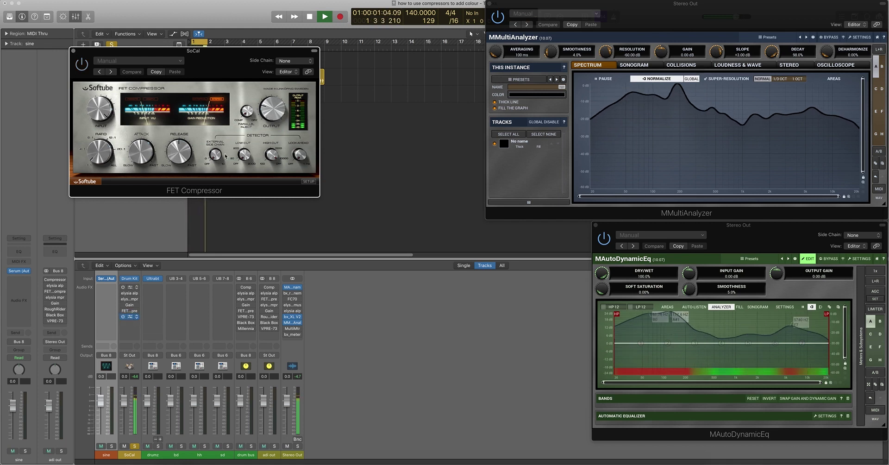
Turn the VPRE-73 gain up to about 66, stop playback, and close both plug-in windows.
left_click(130, 317)
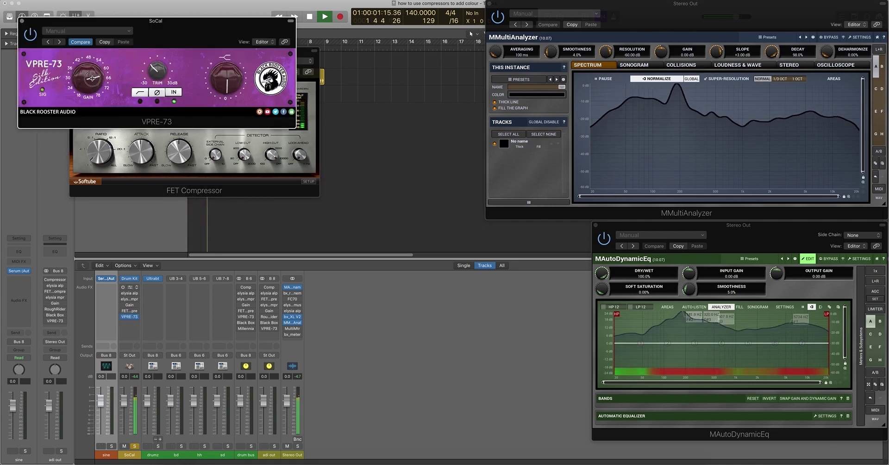
left_click_drag(92, 79, 92, 69)
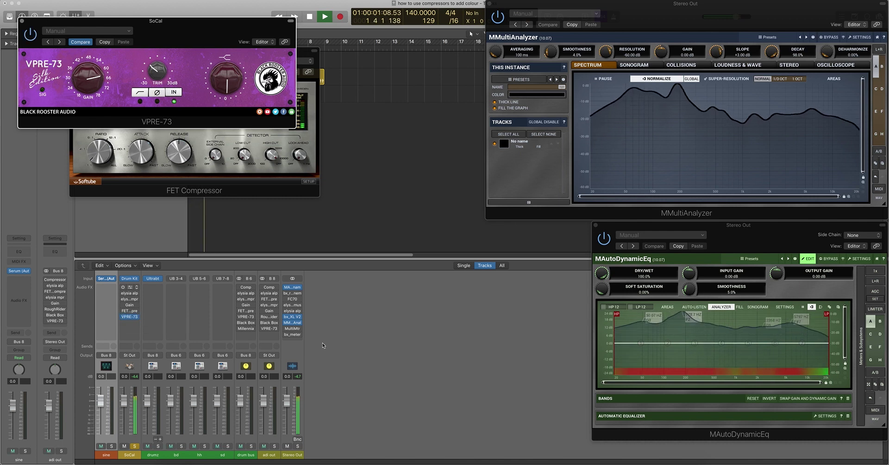
key("space")
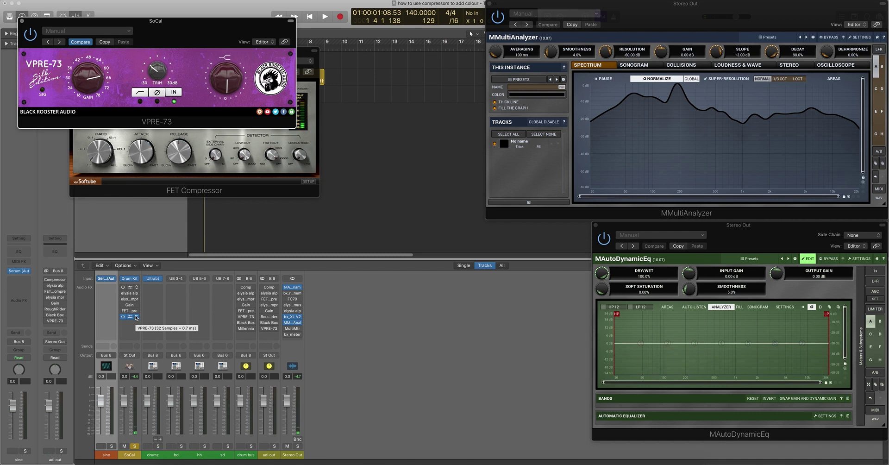
left_click(132, 317)
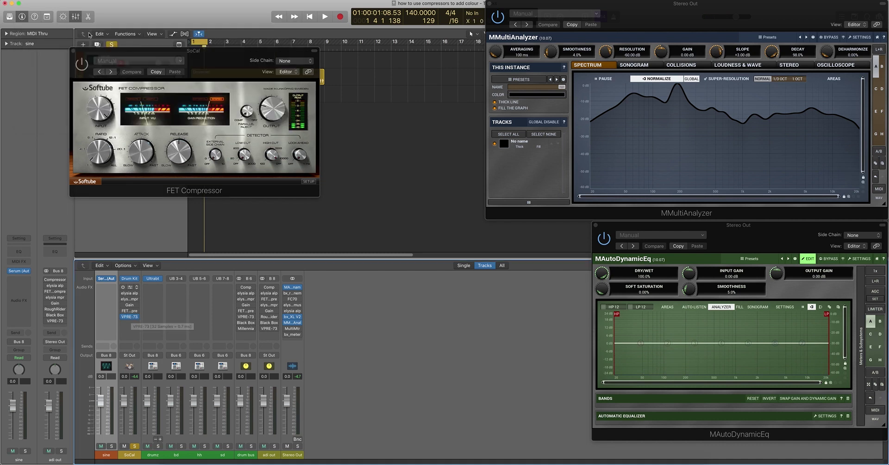
left_click(74, 51)
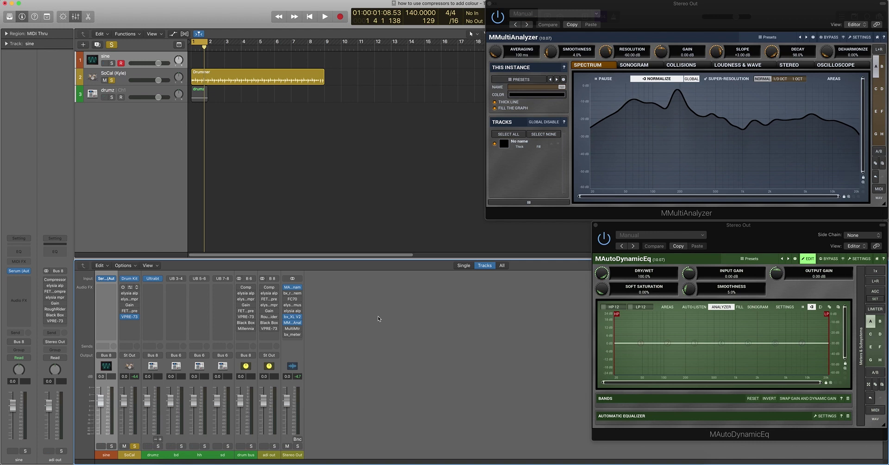
Open the adi out FET Compressor, turn its Ratio knob to ALL, and close the window.
left_click(276, 305)
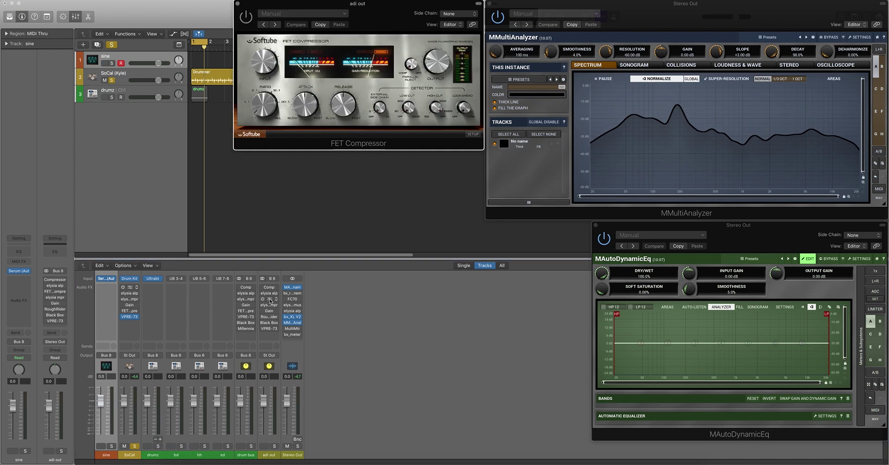
left_click_drag(258, 114, 261, 132)
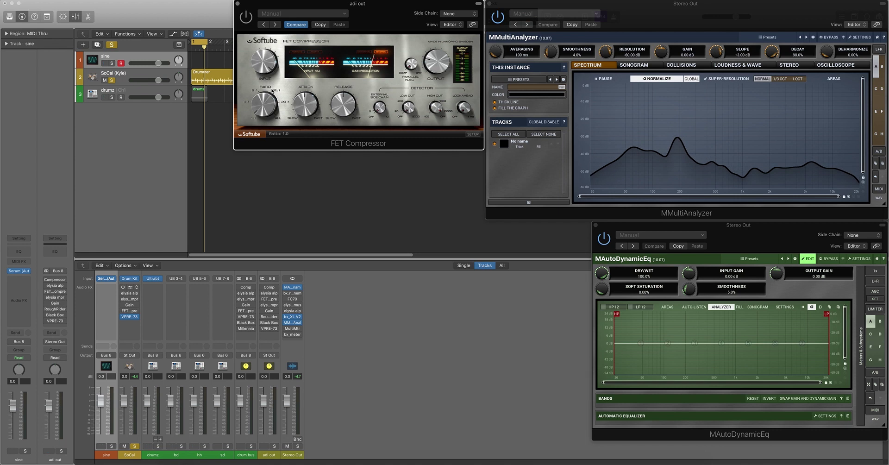
left_click(237, 4)
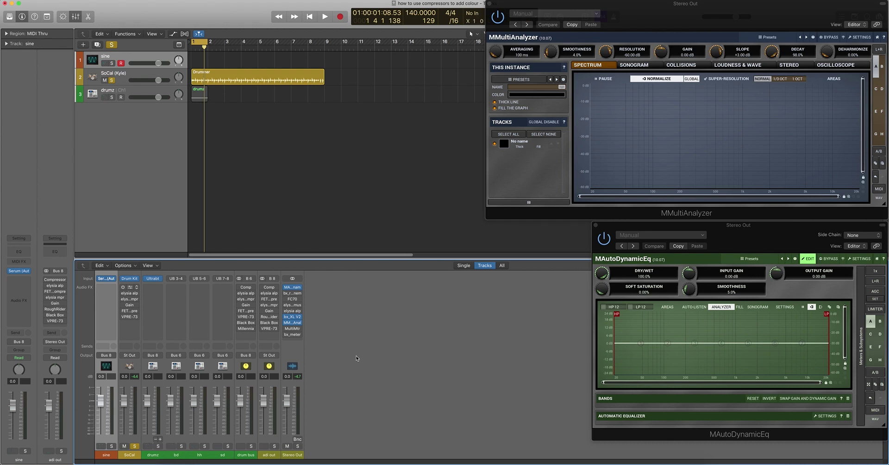
Open the drum bus Millennia TCL-2, take SoCal out of solo, and select the drum bus.
left_click(248, 330)
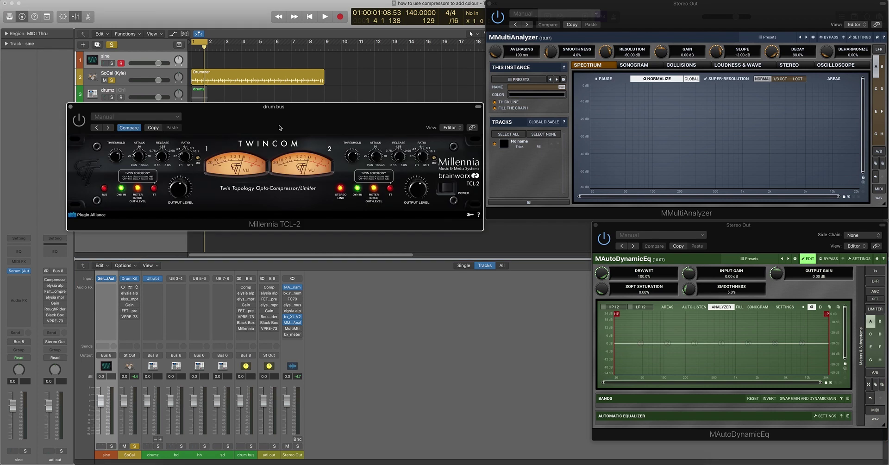
left_click(134, 446)
left_click(250, 365)
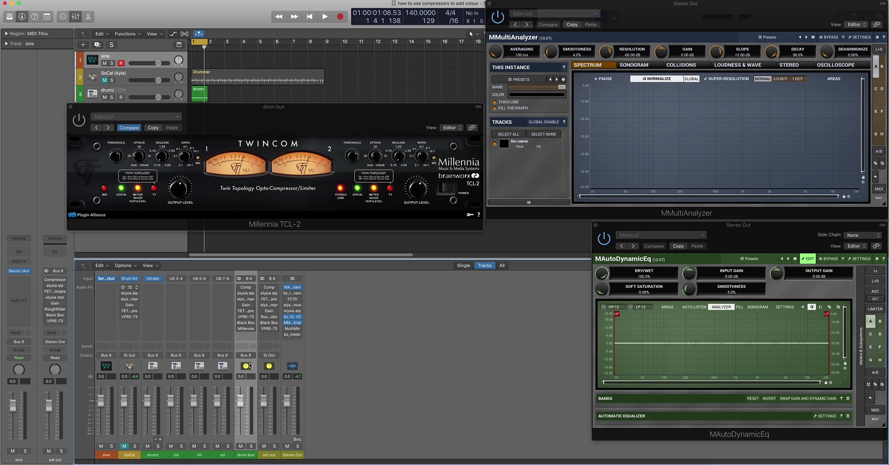
Play the drums through the drum bus Millennia TCL-2, then stop playback.
mouse_move(297, 120)
left_mouse_down()
mouse_move(310, 192)
mouse_move(435, 192)
mouse_move(284, 126)
mouse_move(297, 110)
left_mouse_up()
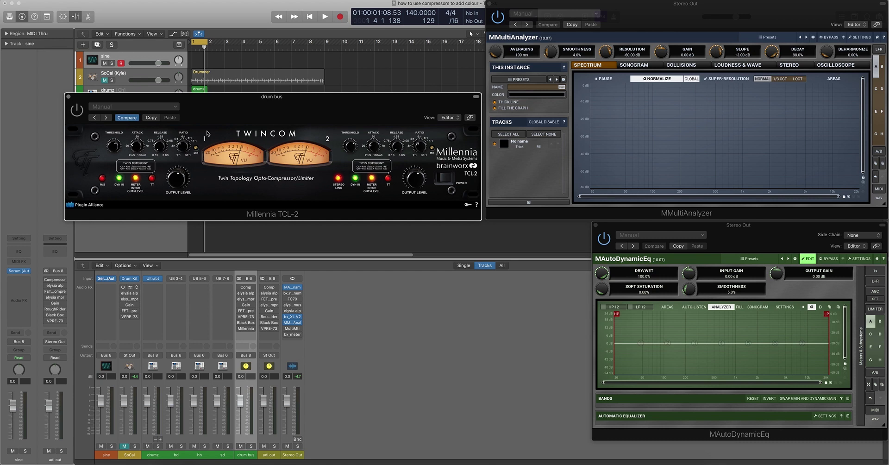
left_click_drag(240, 119, 244, 118)
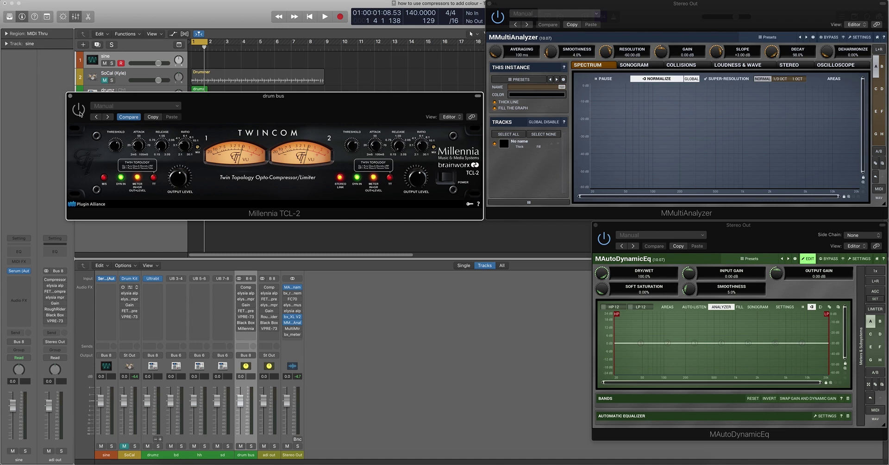
key("space")
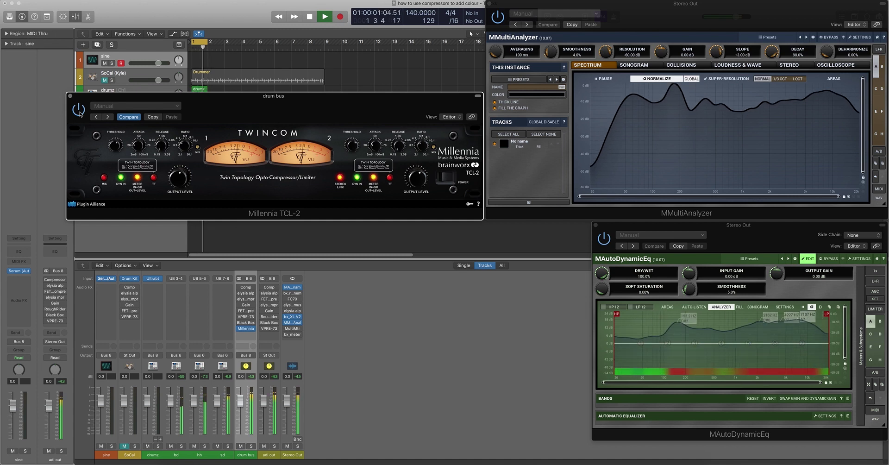
key("space")
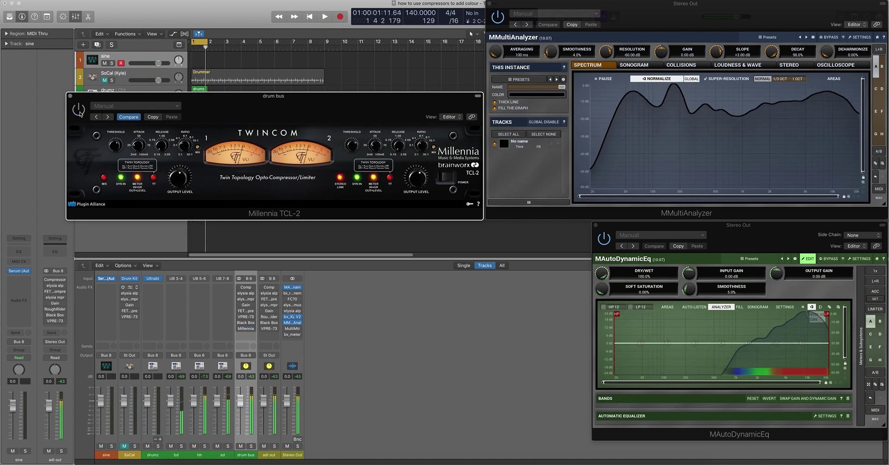